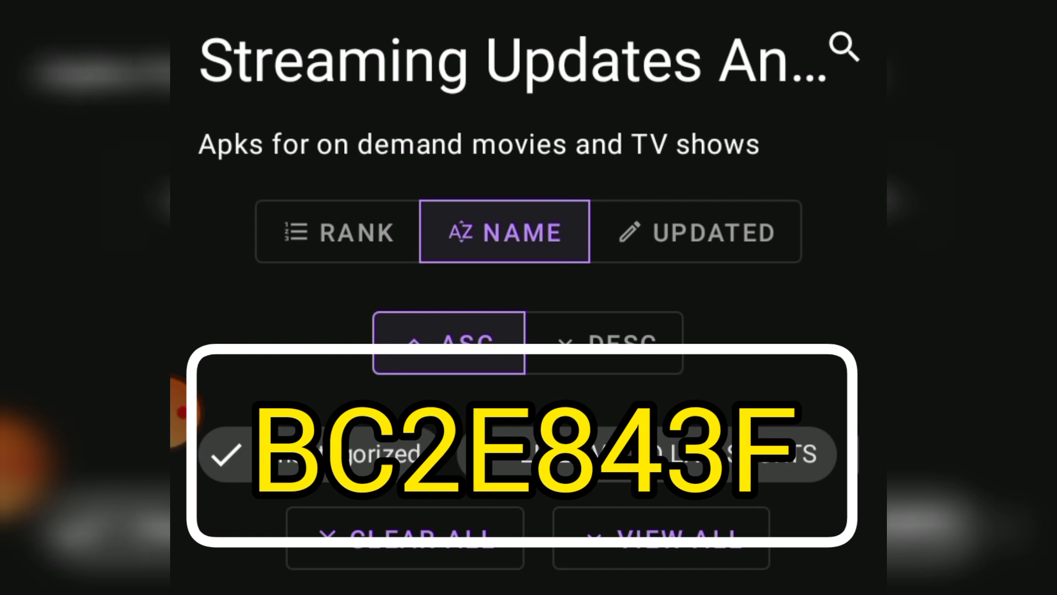
# - Sort the 'Streaming Updates' store's APKs by UPDATED in descending order
pyautogui.press('Right')
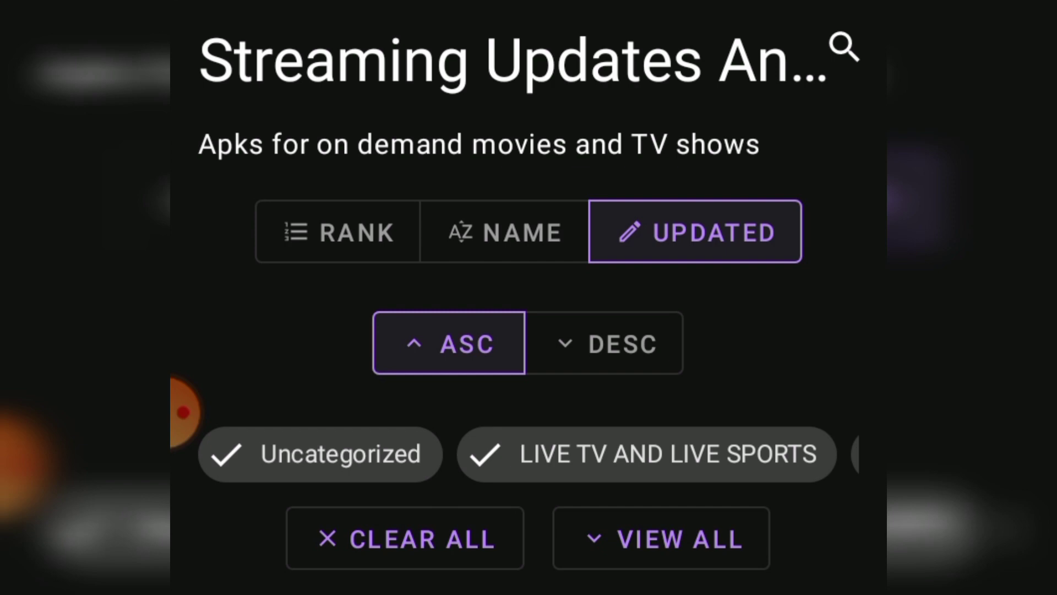
pyautogui.press('Right')
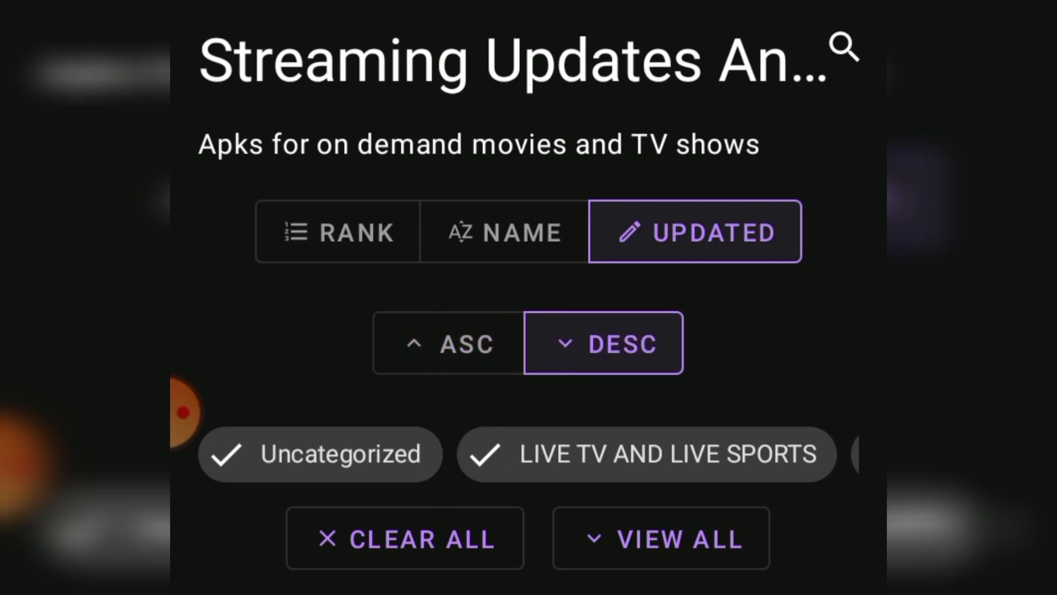